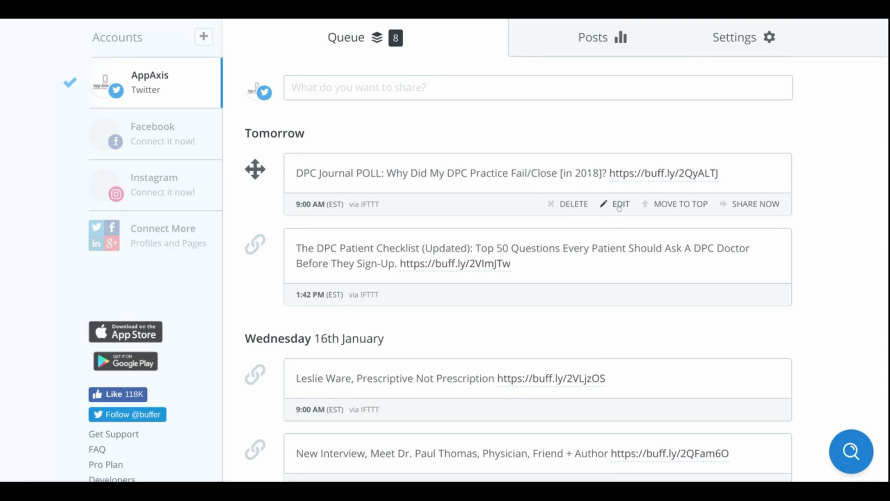
- Open the queued "DPC Journal POLL" post for editing and close the editor without saving
{"action": "left_click", "coordinate": [620, 205]}
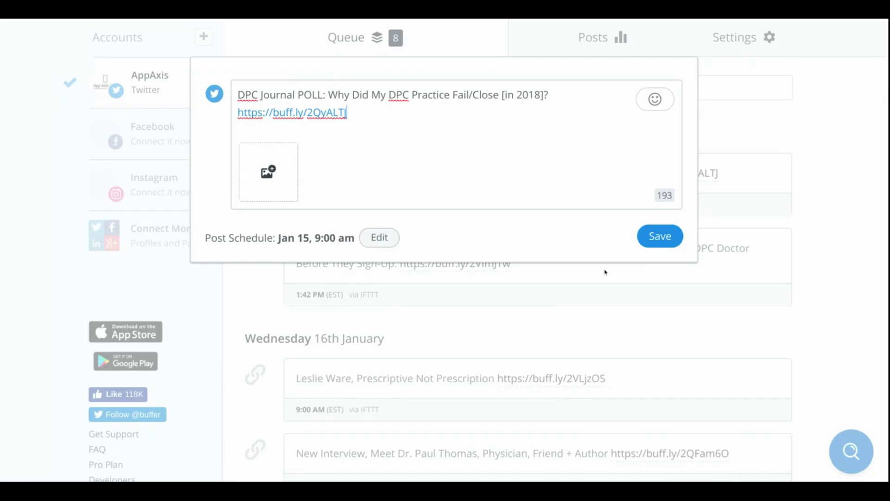
{"action": "left_click", "coordinate": [606, 272]}
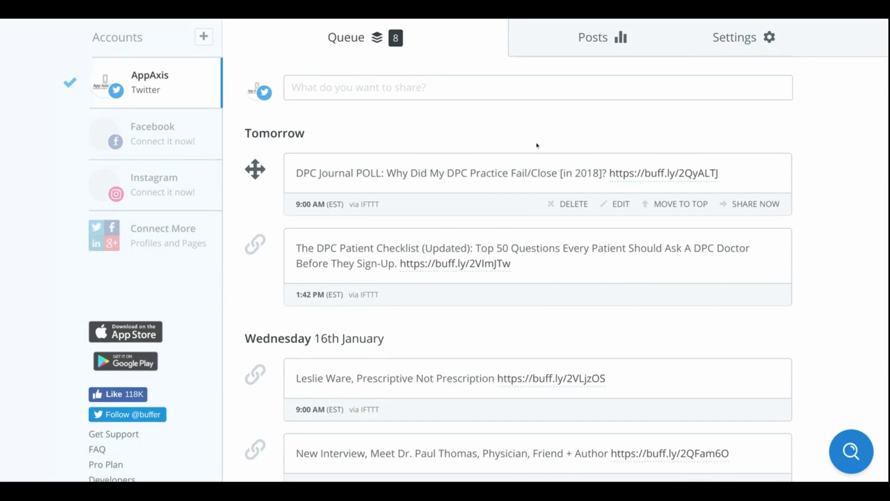
- Look through the history of already published posts for the AppAxis Twitter account
{"action": "left_click", "coordinate": [602, 46]}
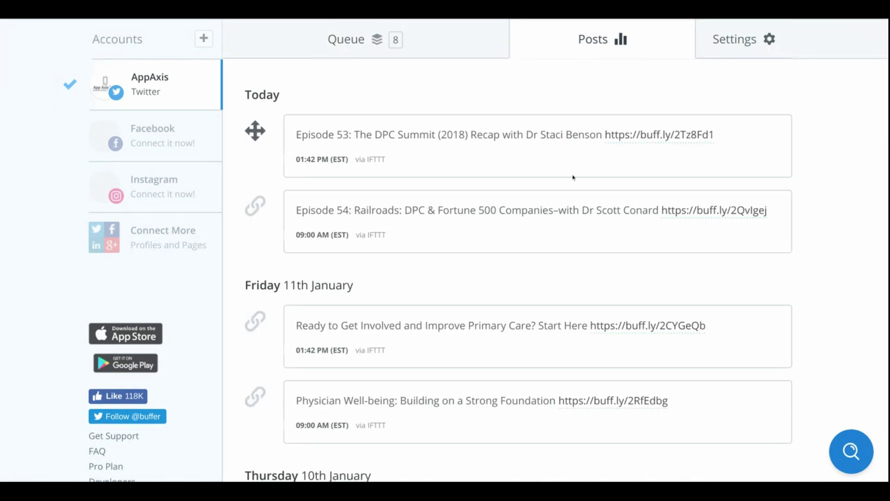
{"action": "scroll", "coordinate": [584, 195], "scroll_direction": "down", "scroll_amount": 6}
{"action": "scroll", "coordinate": [584, 194], "scroll_direction": "down", "scroll_amount": 15}
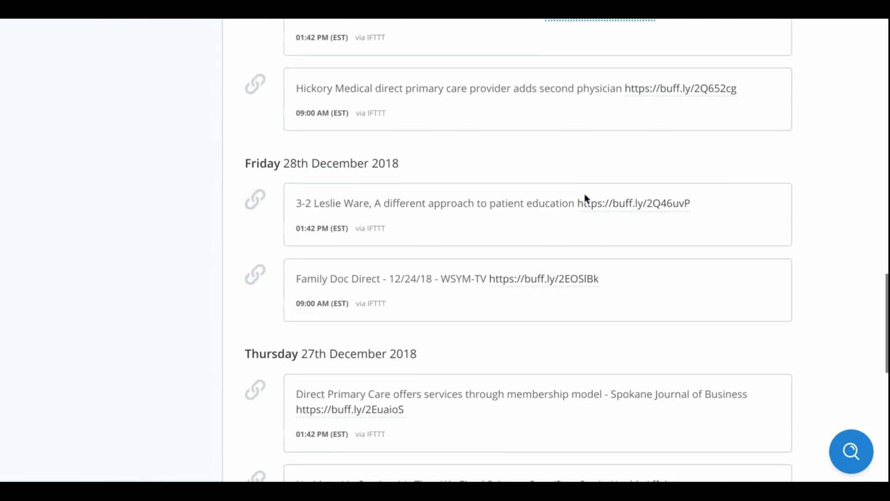
{"action": "scroll", "coordinate": [586, 198], "scroll_direction": "down", "scroll_amount": 6}
{"action": "scroll", "coordinate": [585, 198], "scroll_direction": "down", "scroll_amount": 3}
{"action": "scroll", "coordinate": [585, 199], "scroll_direction": "up", "scroll_amount": 18}
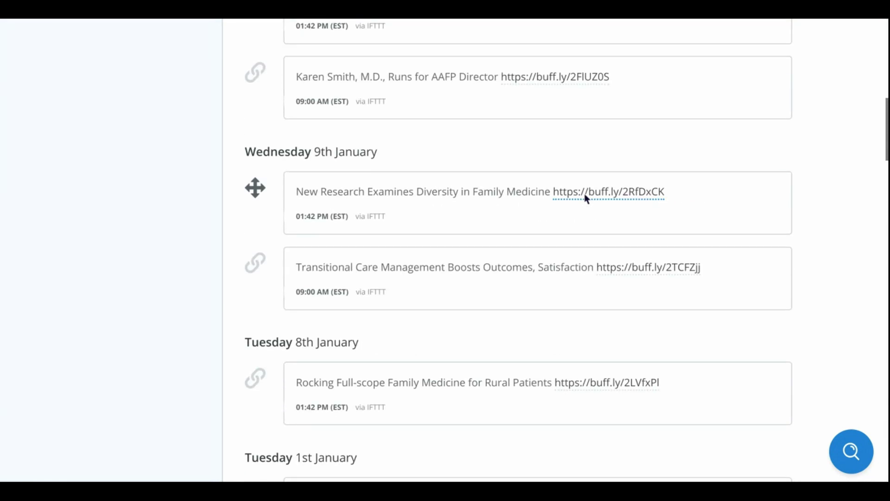
{"action": "scroll", "coordinate": [585, 197], "scroll_direction": "up", "scroll_amount": 6}
{"action": "scroll", "coordinate": [585, 198], "scroll_direction": "up", "scroll_amount": 3}
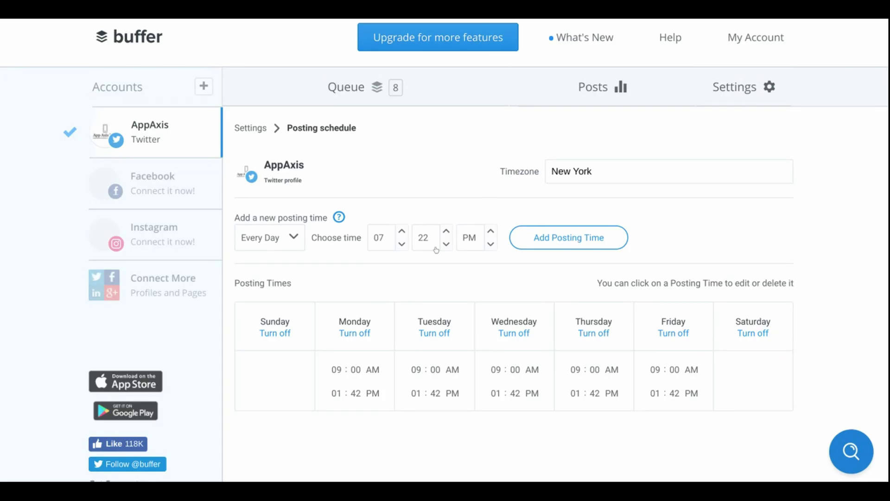
- Review the Twitter account's weekly posting times, the fields for adding a new time, and the account's settings options
{"action": "scroll", "coordinate": [436, 251], "scroll_direction": "down", "scroll_amount": 3}
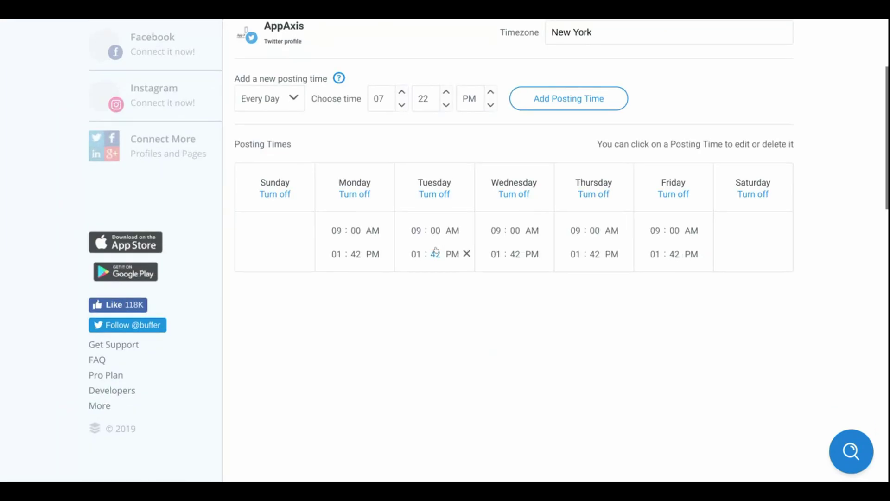
{"action": "scroll", "coordinate": [435, 252], "scroll_direction": "up", "scroll_amount": 1}
{"action": "scroll", "coordinate": [440, 254], "scroll_direction": "down", "scroll_amount": 3}
{"action": "scroll", "coordinate": [440, 254], "scroll_direction": "up", "scroll_amount": 3}
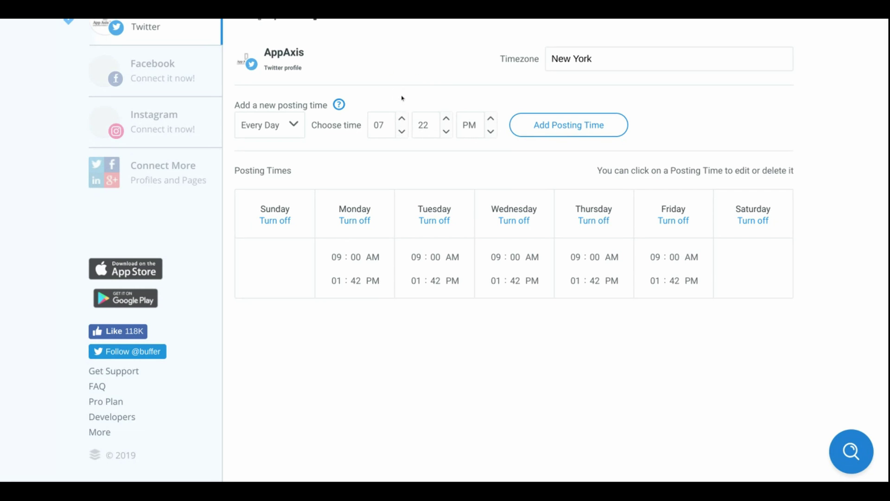
{"action": "scroll", "coordinate": [514, 207], "scroll_direction": "down", "scroll_amount": 2}
{"action": "scroll", "coordinate": [514, 206], "scroll_direction": "up", "scroll_amount": 1}
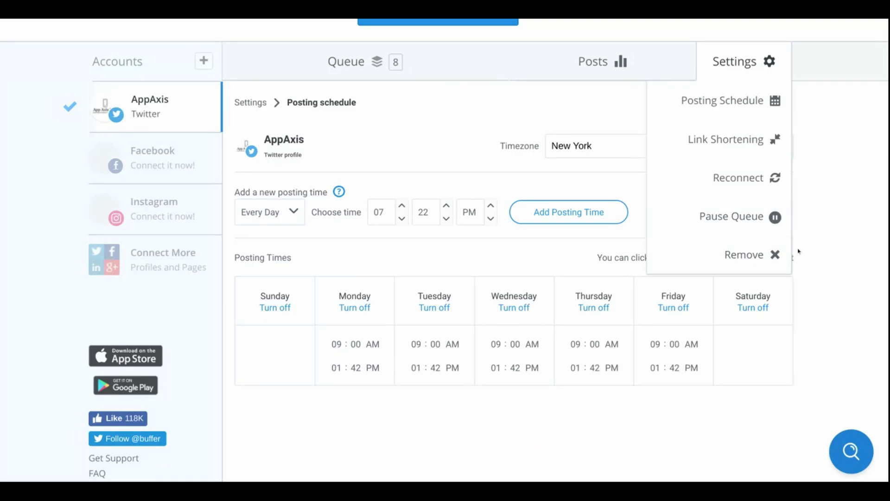
{"action": "scroll", "coordinate": [807, 150], "scroll_direction": "up", "scroll_amount": 1}
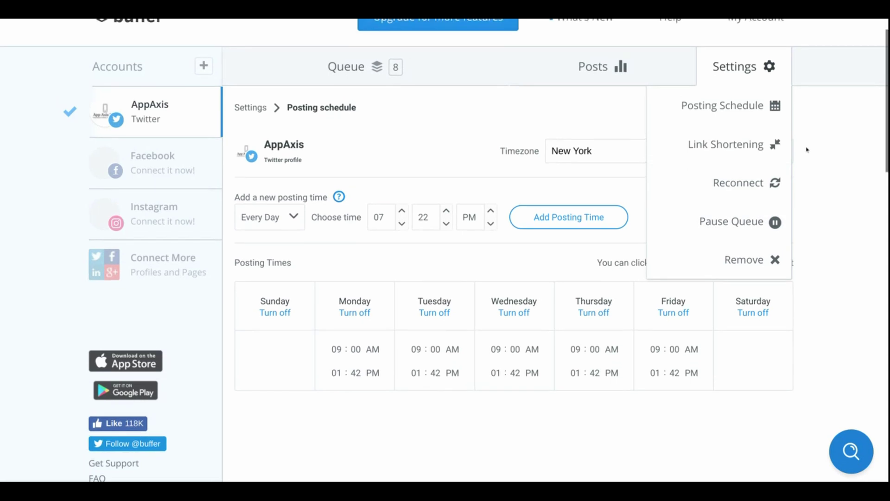
{"action": "scroll", "coordinate": [807, 150], "scroll_direction": "up", "scroll_amount": 1}
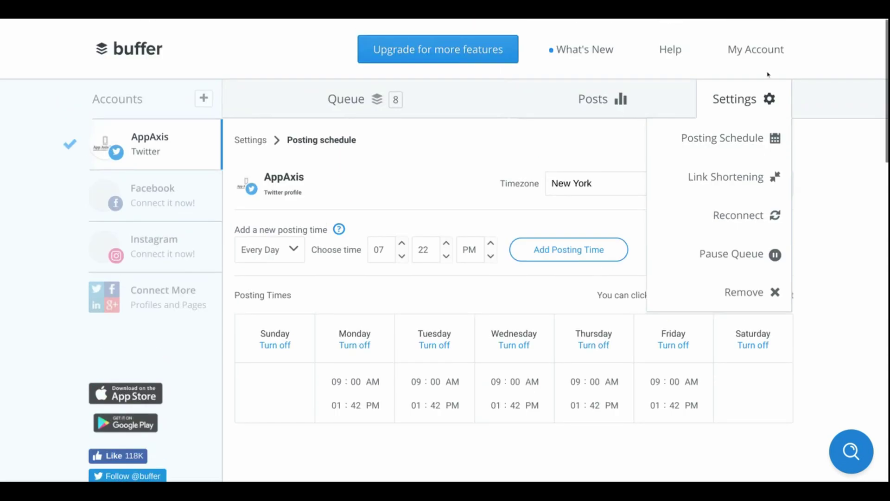
- Check the latest product changes announced under What's New
{"action": "left_click", "coordinate": [587, 50]}
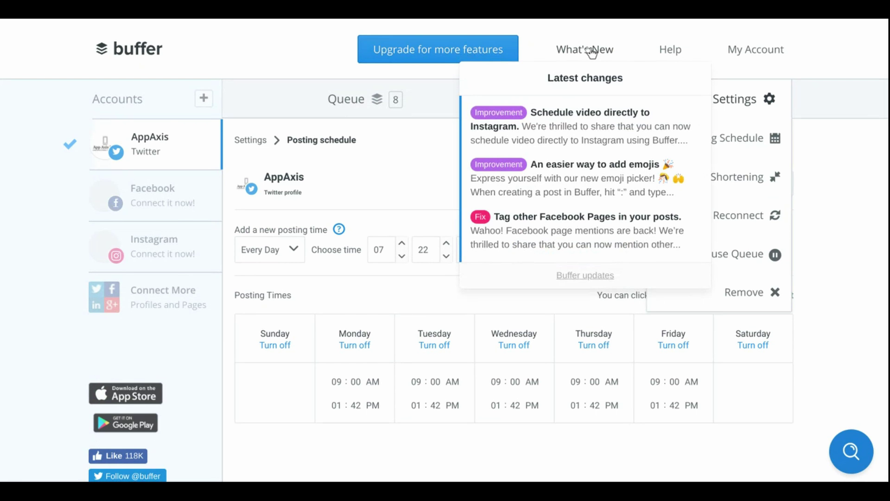
{"action": "left_click", "coordinate": [588, 51]}
{"action": "left_click", "coordinate": [591, 50]}
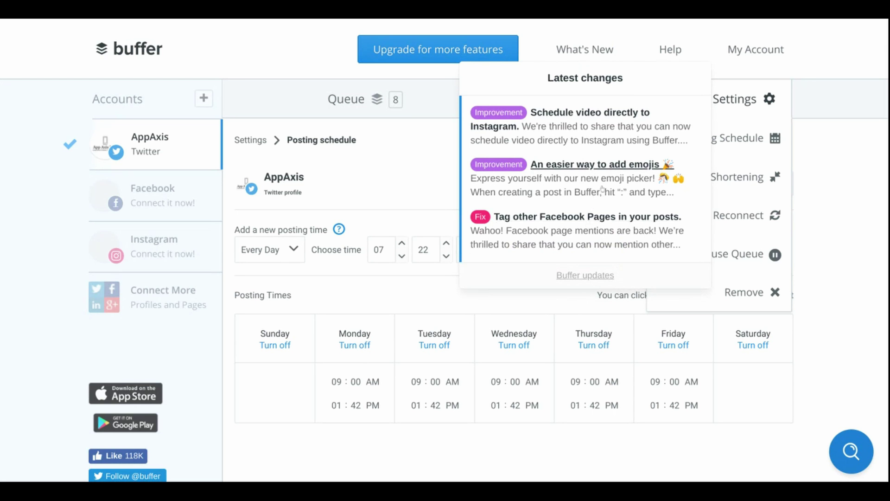
{"action": "left_click", "coordinate": [596, 56]}
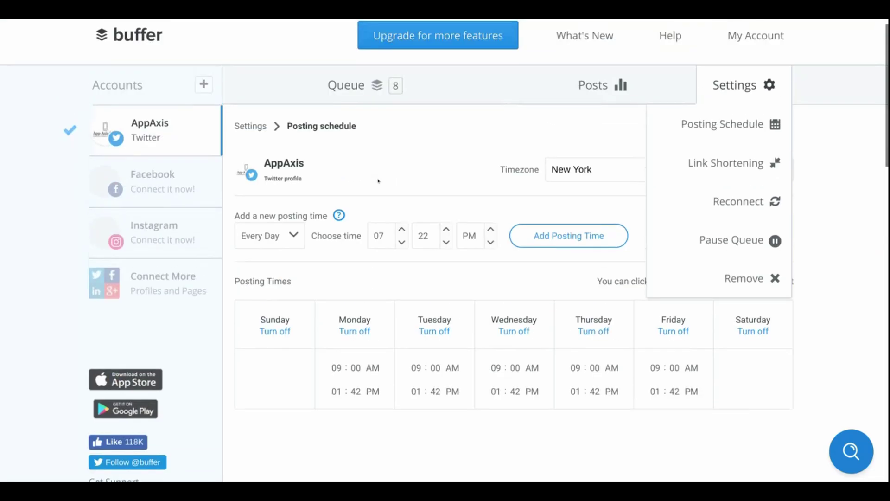
{"action": "scroll", "coordinate": [378, 181], "scroll_direction": "up", "scroll_amount": 1}
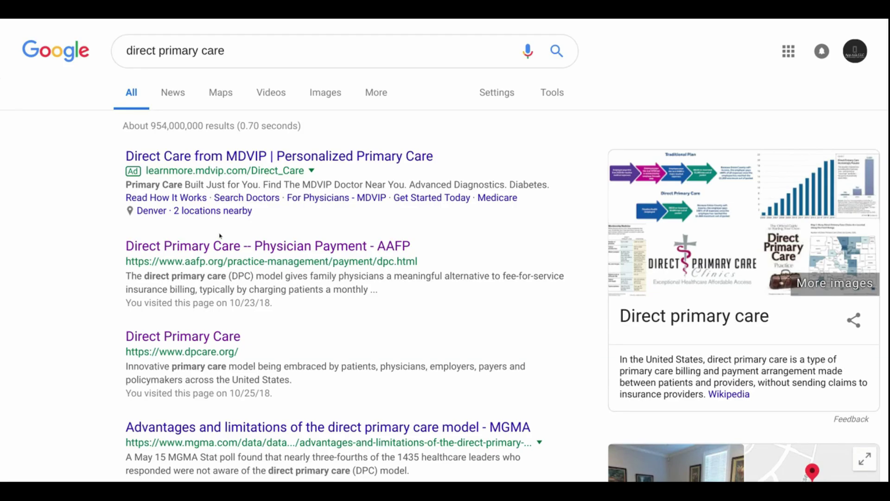
- Open the Traditional Plan versus Direct Primary Care diagram from the Google results and share the image to Buffer
{"action": "left_click", "coordinate": [661, 193]}
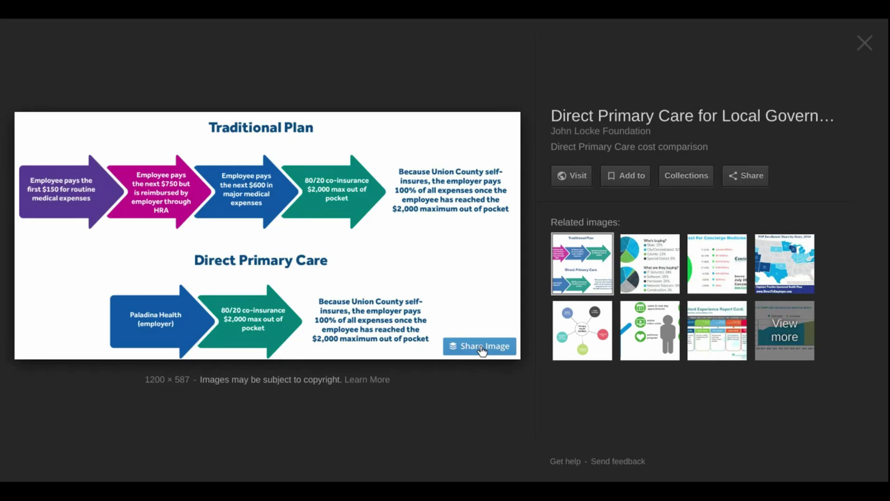
{"action": "left_click", "coordinate": [482, 348]}
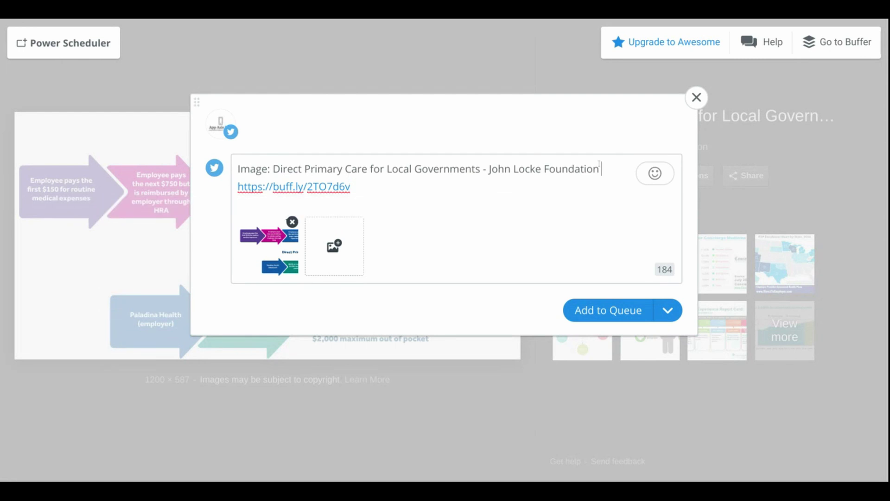
- Add ". Awesome diagram!" before the link in the post text and show the alternatives to adding it to the queue
{"action": "type", "text": ". Awes"}
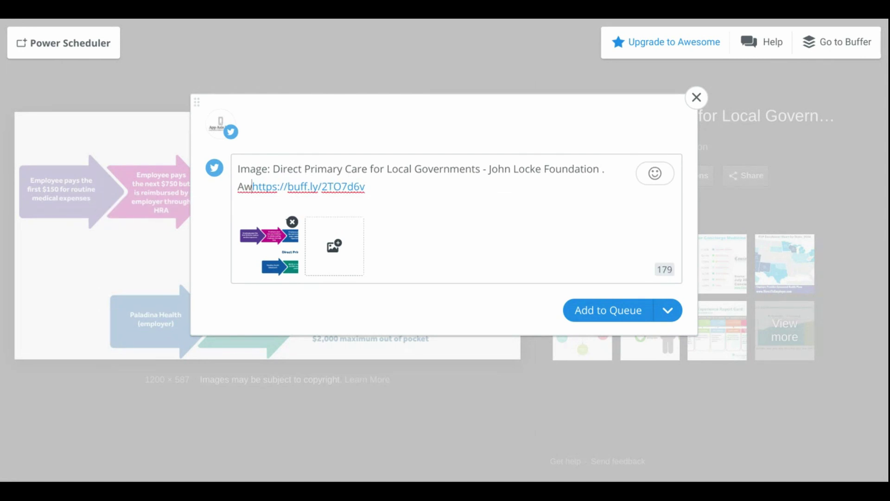
{"action": "type", "text": "ome "}
{"action": "type", "text": "diagram"}
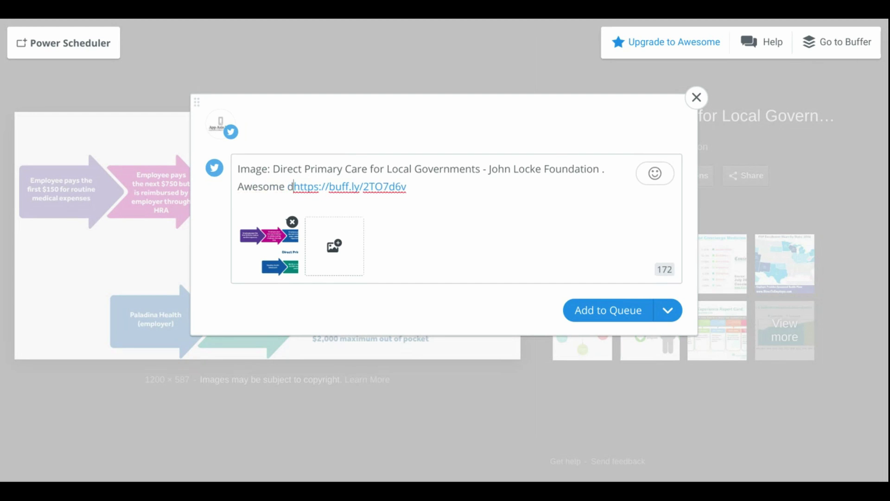
{"action": "type", "text": "!"}
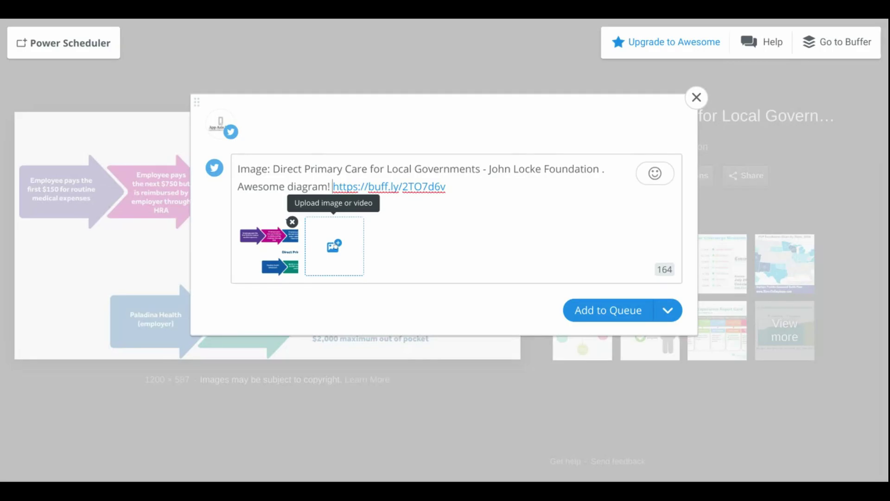
{"action": "left_click", "coordinate": [660, 311]}
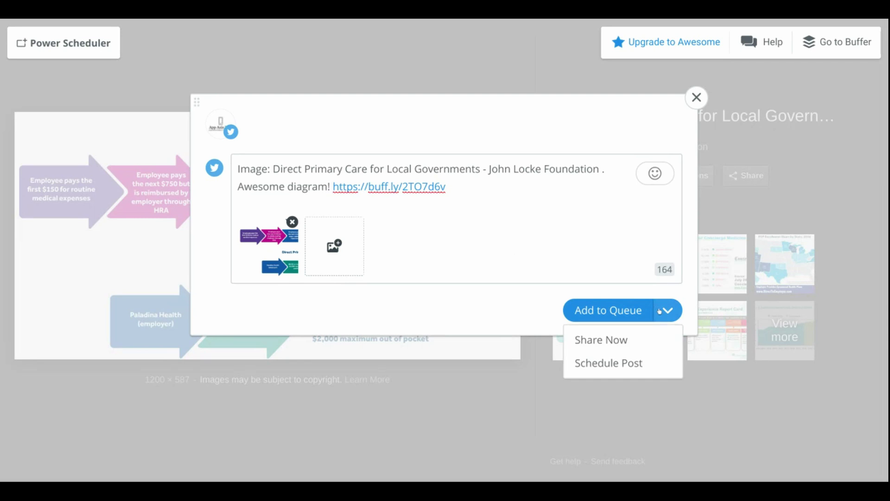